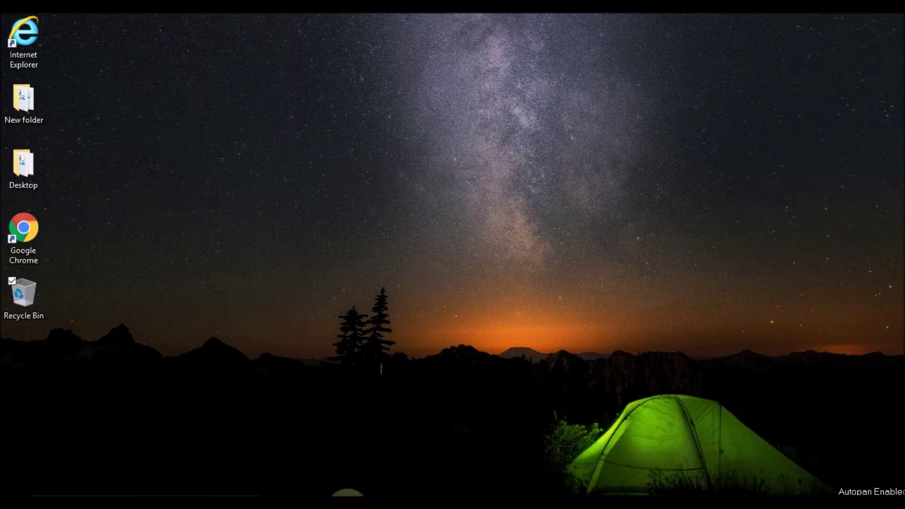
- Launch File Explorer and browse into the OS (C:) drive's Users folder
{"action": "left_click", "coordinate": [346, 492]}
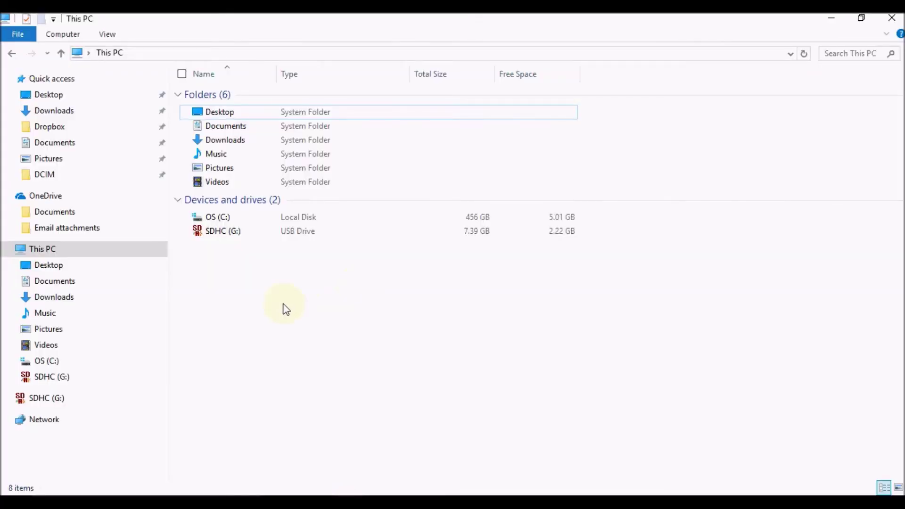
{"action": "left_click", "coordinate": [232, 220]}
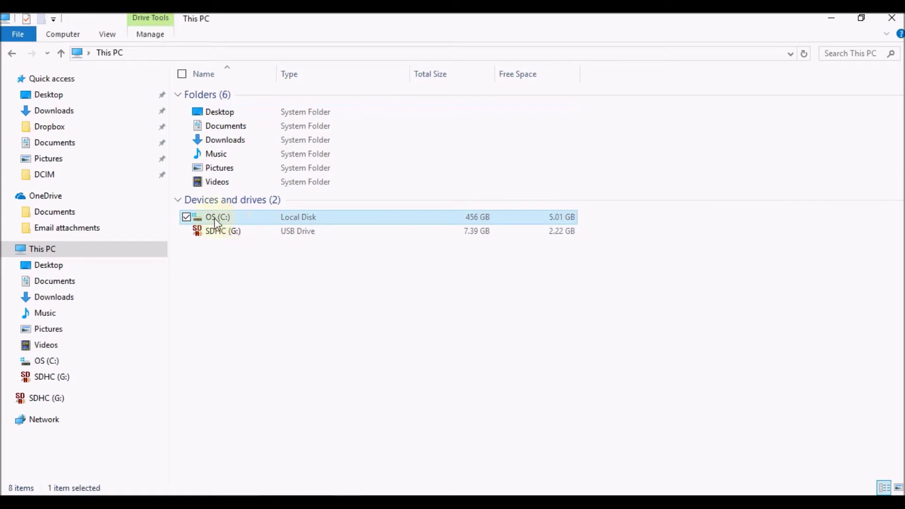
{"action": "mouse_move", "coordinate": [218, 218]}
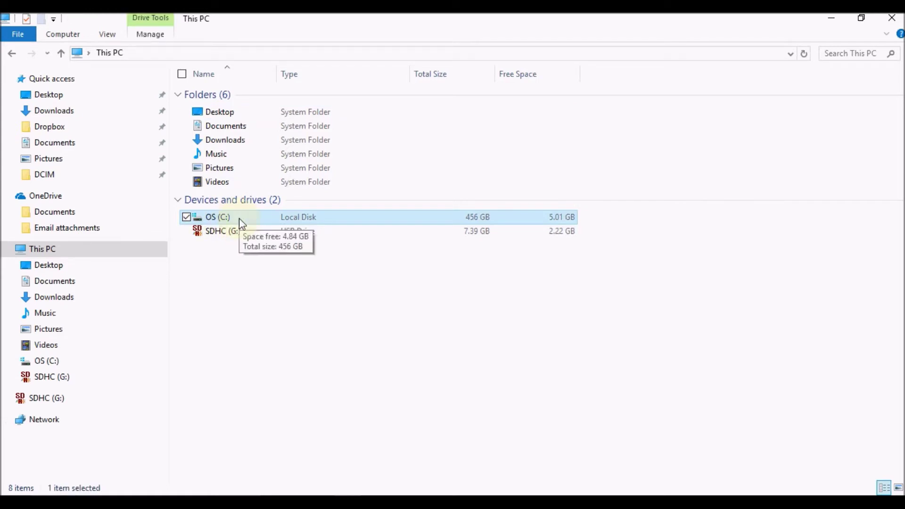
{"action": "double_click", "coordinate": [257, 219]}
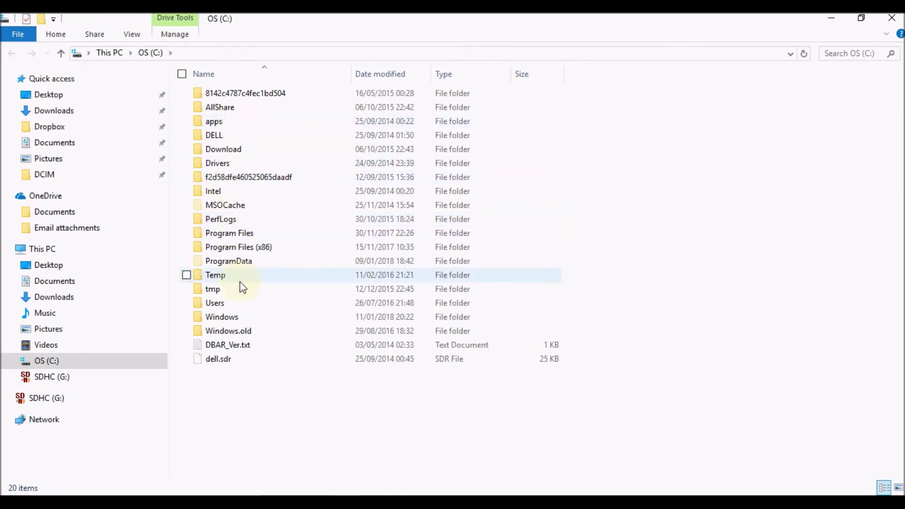
{"action": "double_click", "coordinate": [245, 309]}
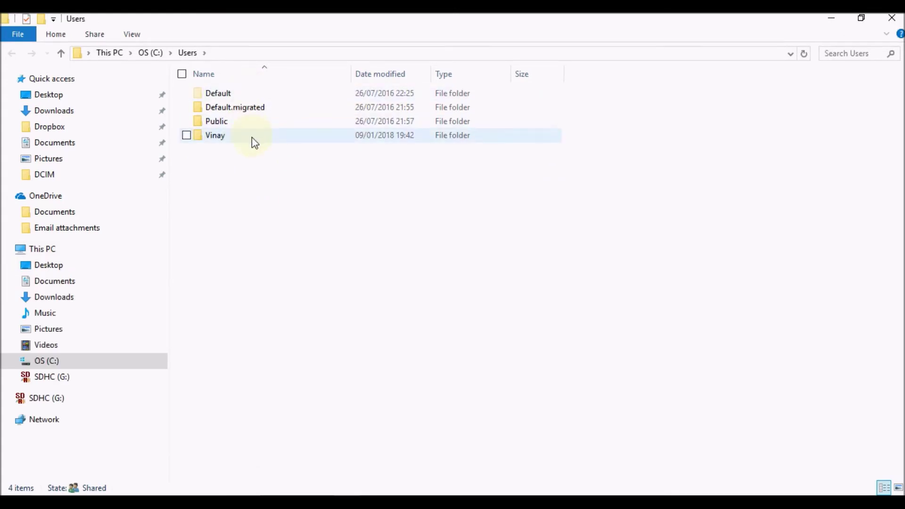
{"action": "mouse_move", "coordinate": [215, 135]}
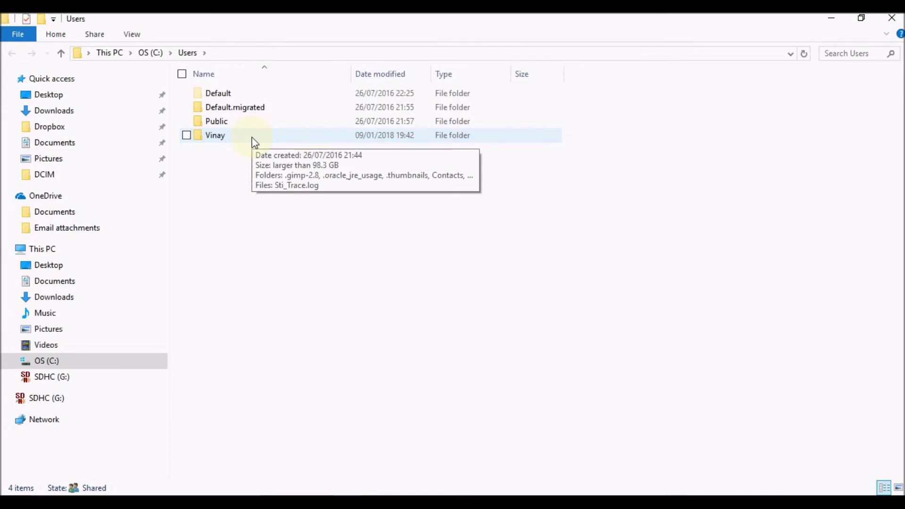
- Go from Users into the personal profile folder, then into its AppData folder
{"action": "left_click", "coordinate": [252, 138]}
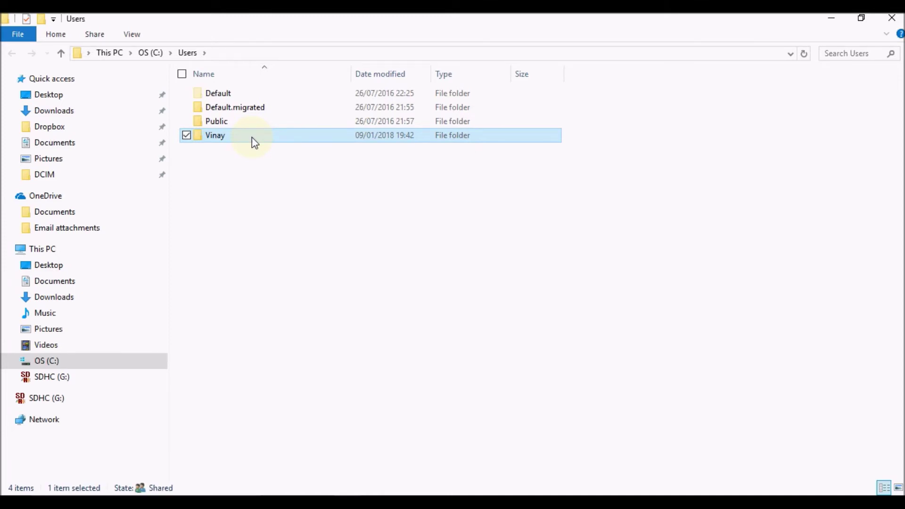
{"action": "double_click", "coordinate": [253, 137]}
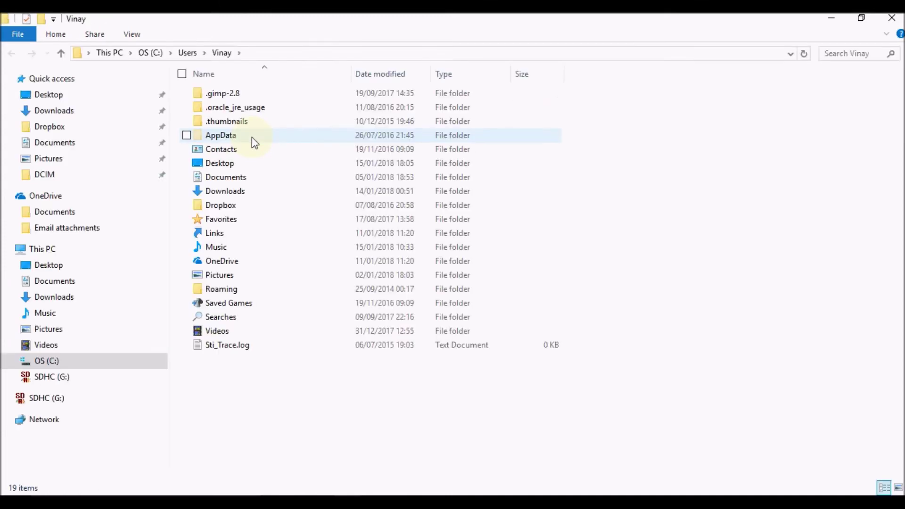
{"action": "double_click", "coordinate": [278, 135]}
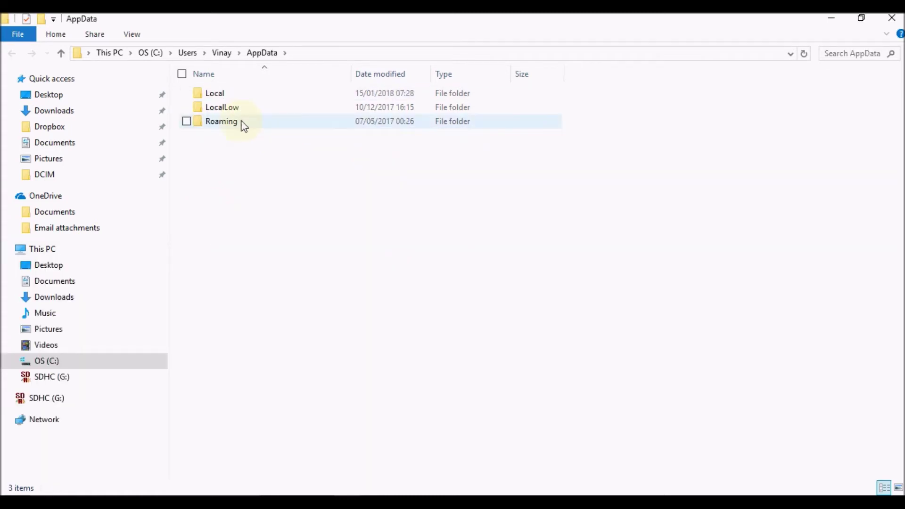
- Navigate through Roaming and Apple Computer into the MobileSync folder
{"action": "double_click", "coordinate": [276, 128]}
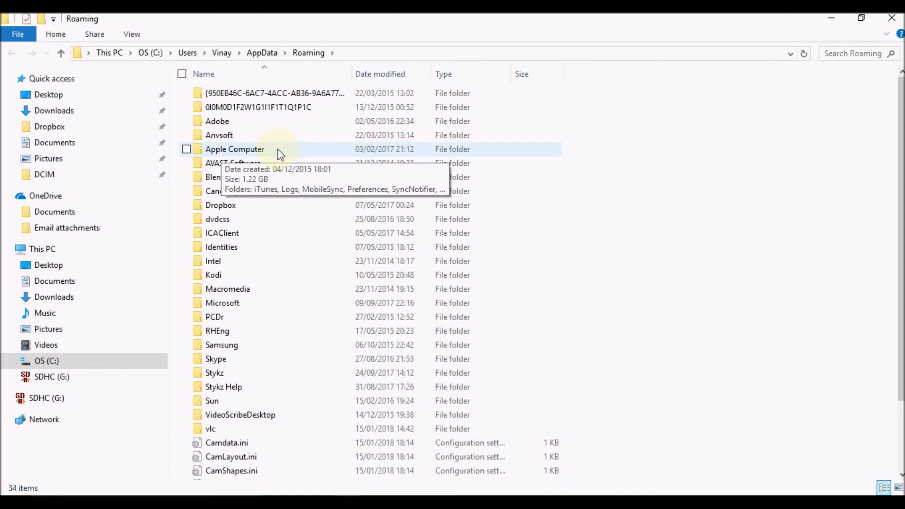
{"action": "double_click", "coordinate": [278, 149]}
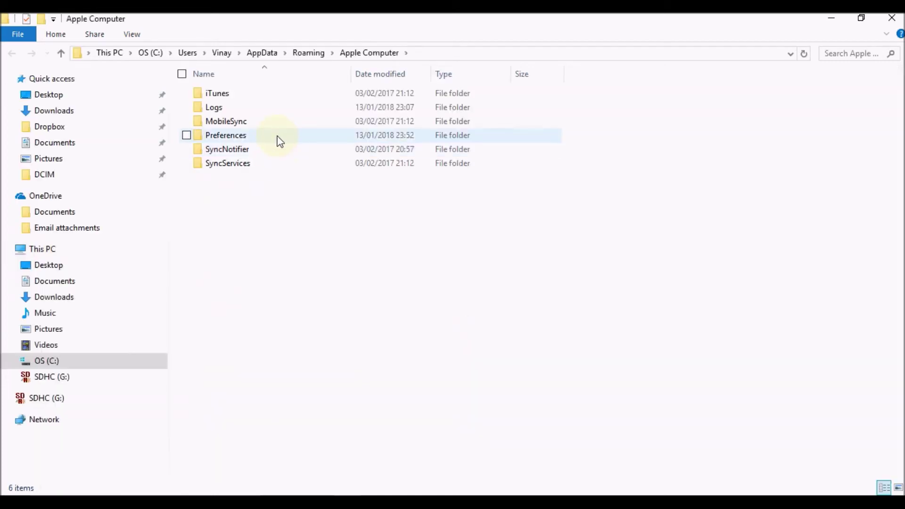
{"action": "double_click", "coordinate": [252, 127]}
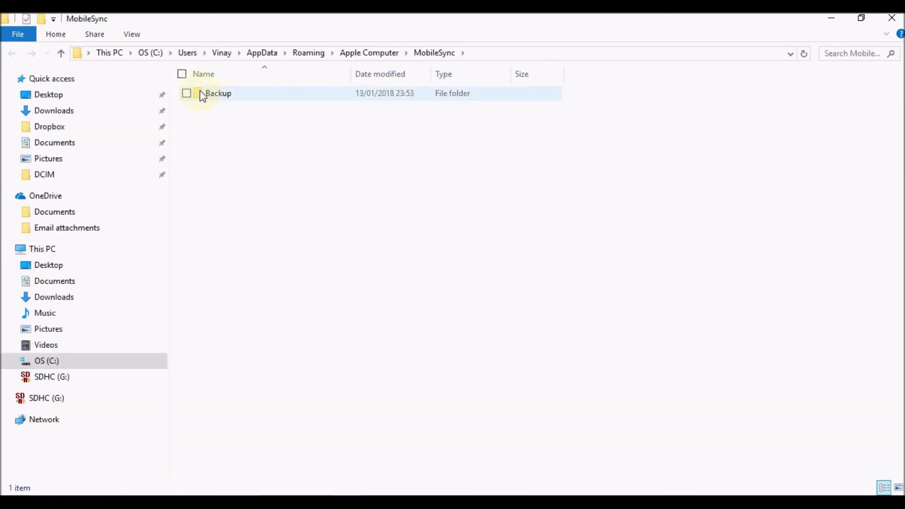
{"action": "double_click", "coordinate": [247, 96]}
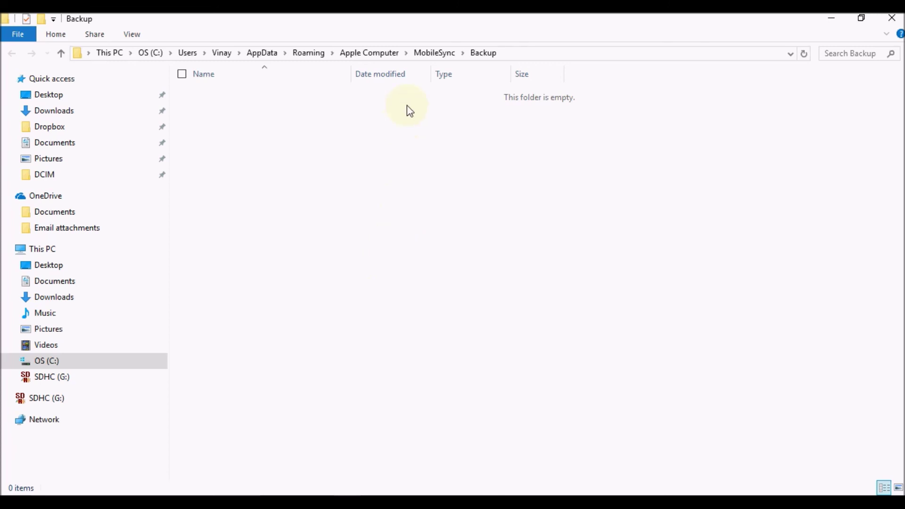
{"action": "left_click", "coordinate": [424, 54]}
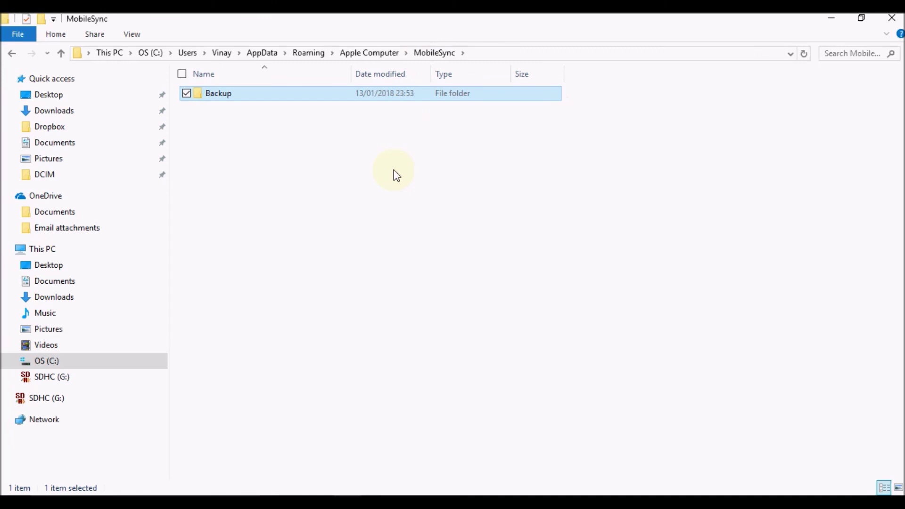